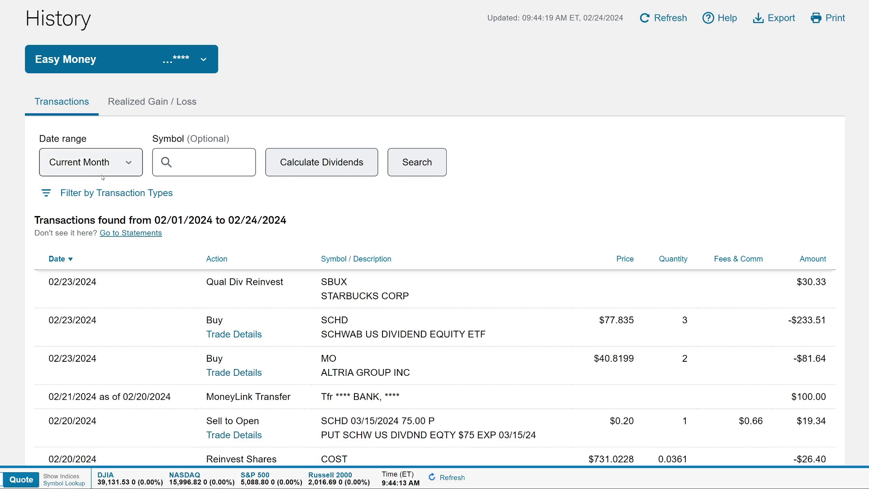
Step: Total the current month's dividends on Schwab's History page ($450.60) and dismiss the alert
click(84, 162)
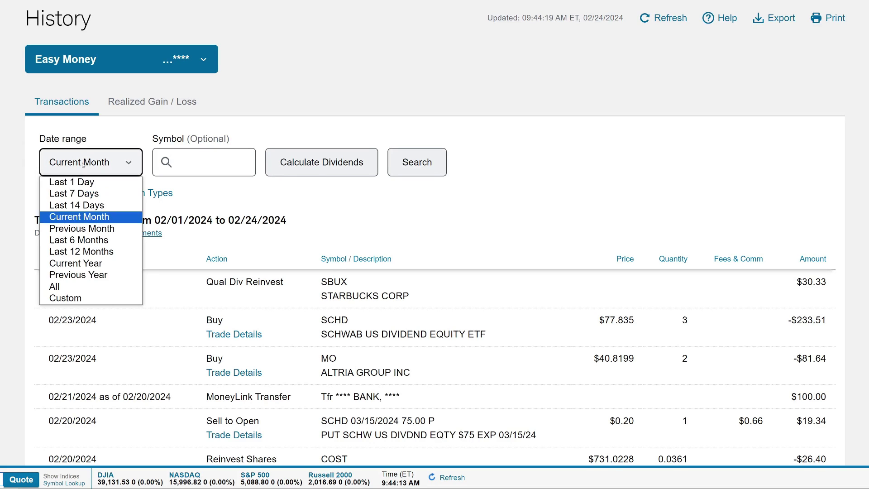
click(83, 220)
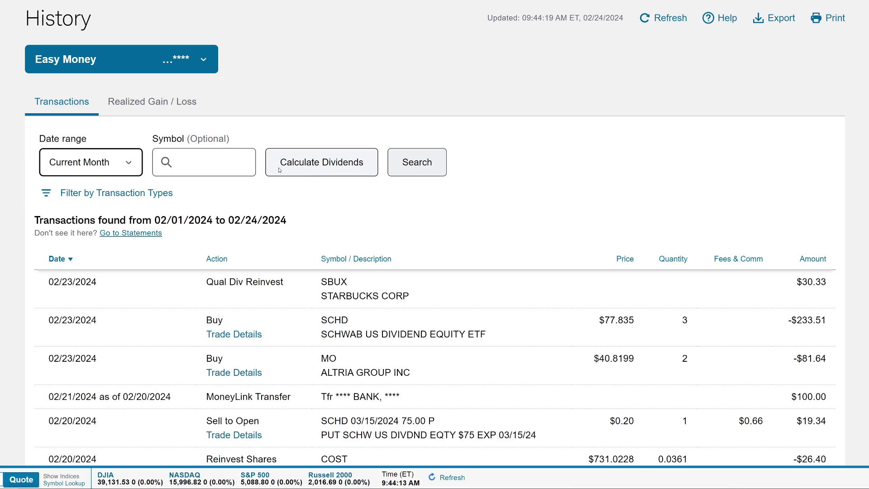
click(310, 160)
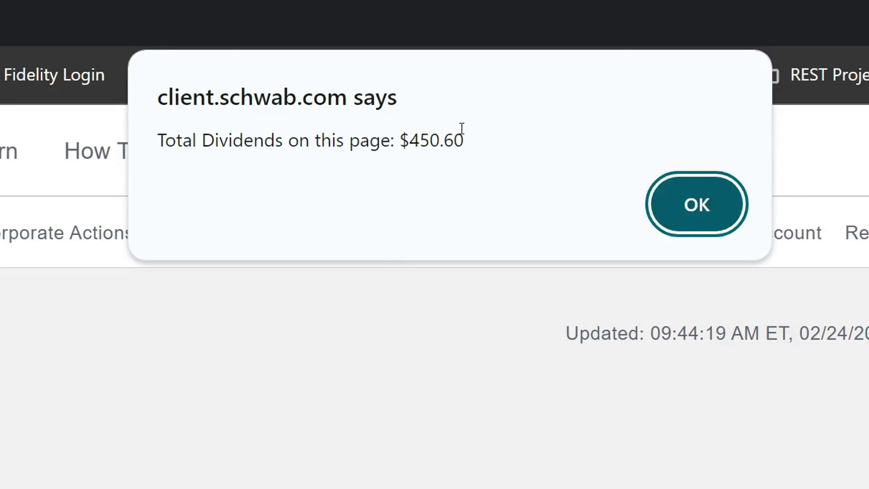
drag(469, 130, 399, 140)
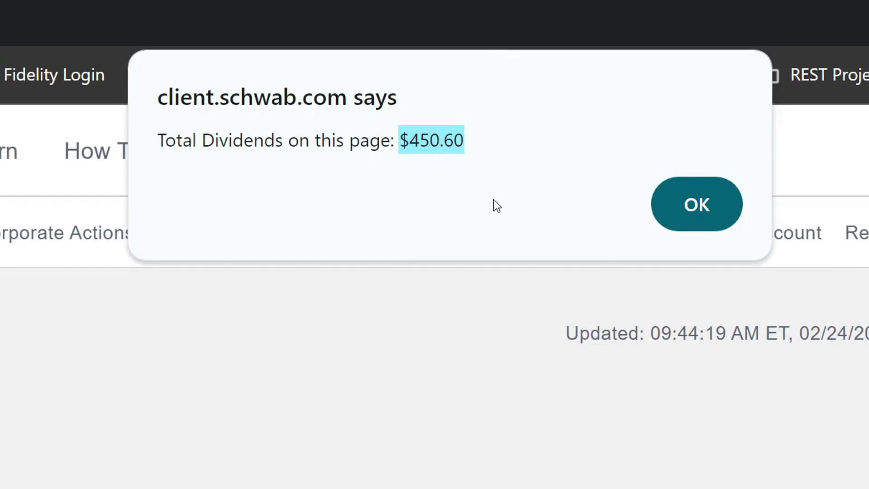
click(688, 192)
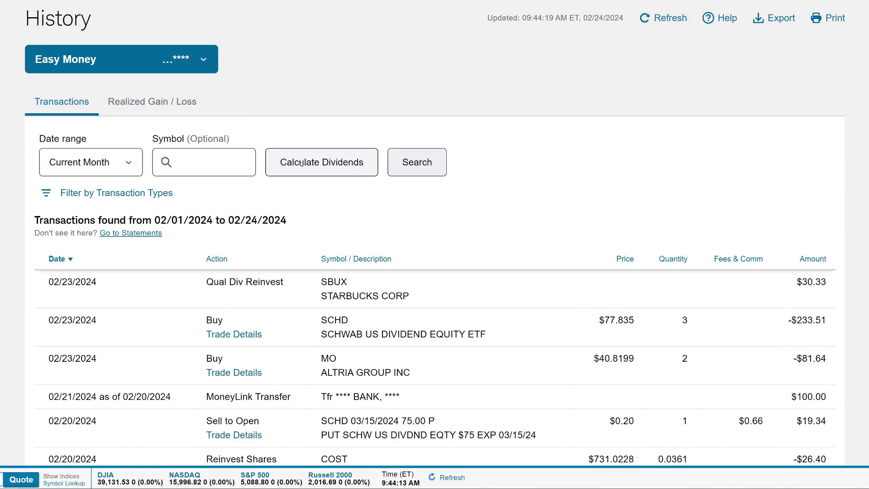
Step: Search Google for tampermonkey in a new tab
key(ctrl+t)
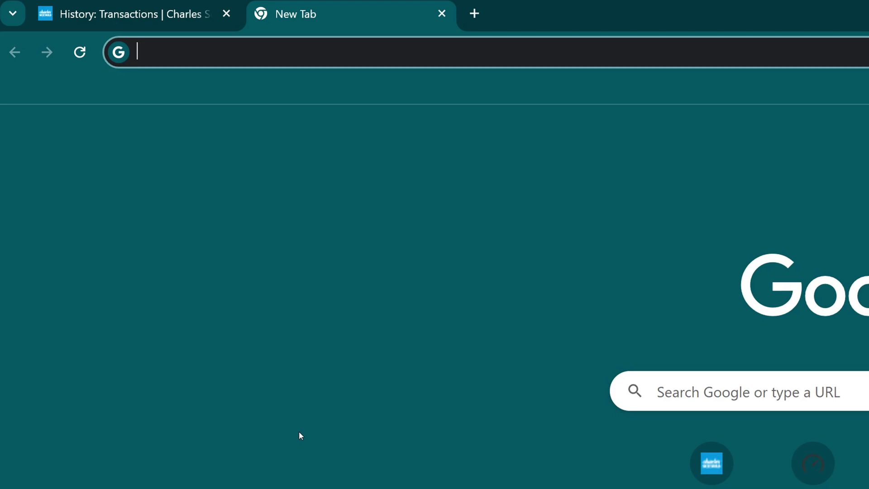
click(288, 54)
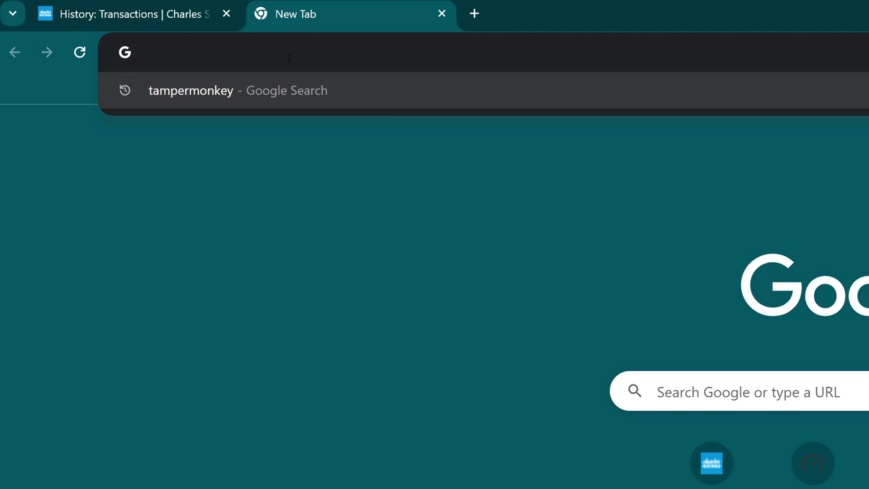
text(tamper)
key(Return)
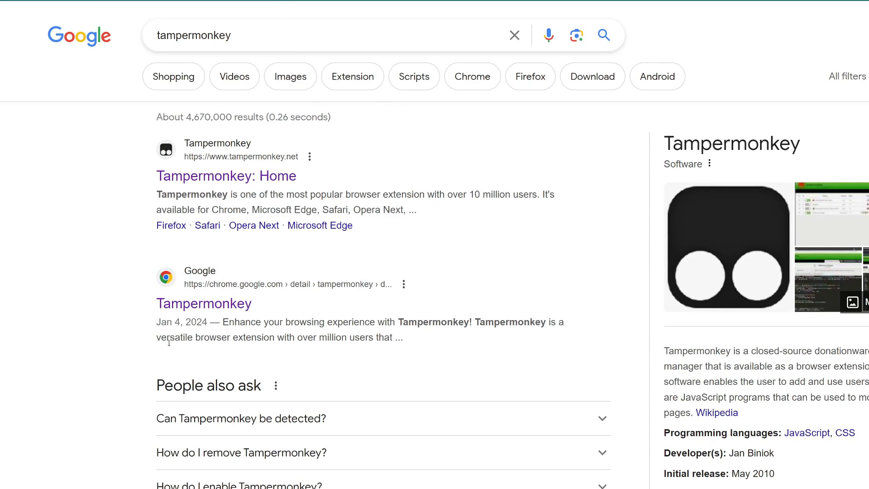
Step: Add Tampermonkey to Chrome from its Web Store listing, accepting the permissions prompt
click(177, 310)
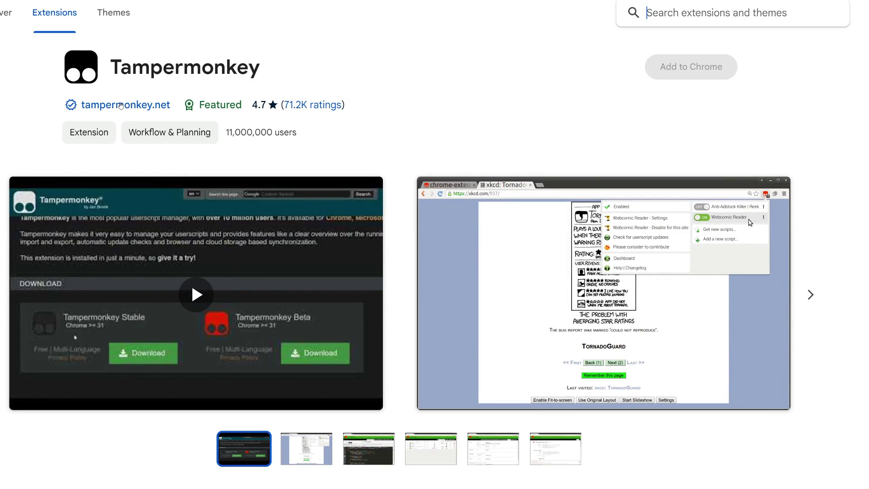
click(664, 68)
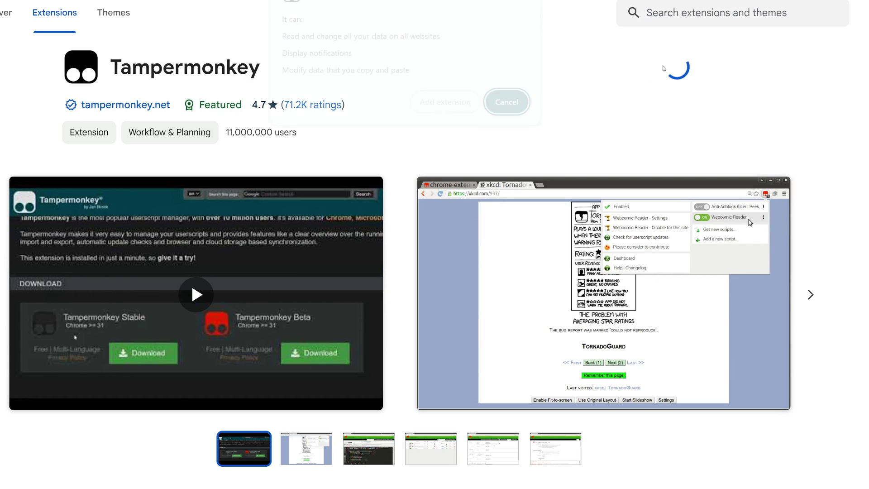
click(425, 109)
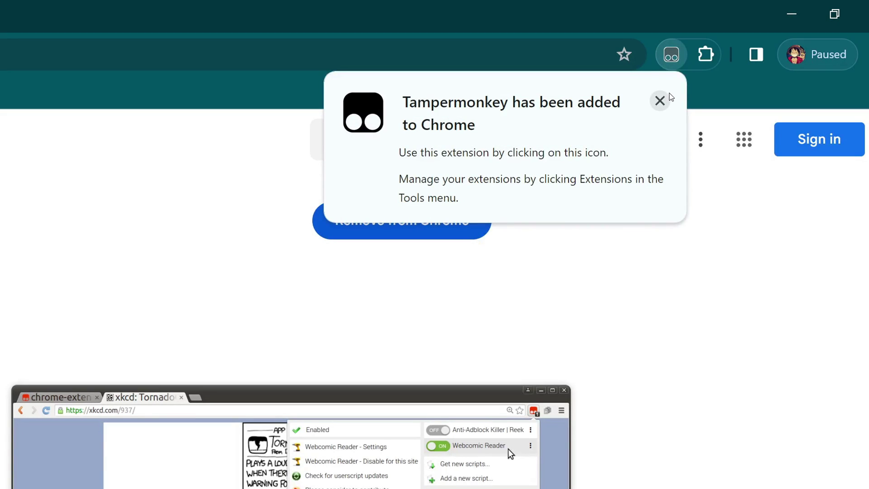
click(668, 98)
Step: Pin Tampermonkey to the Chrome toolbar from the Extensions menu
click(671, 55)
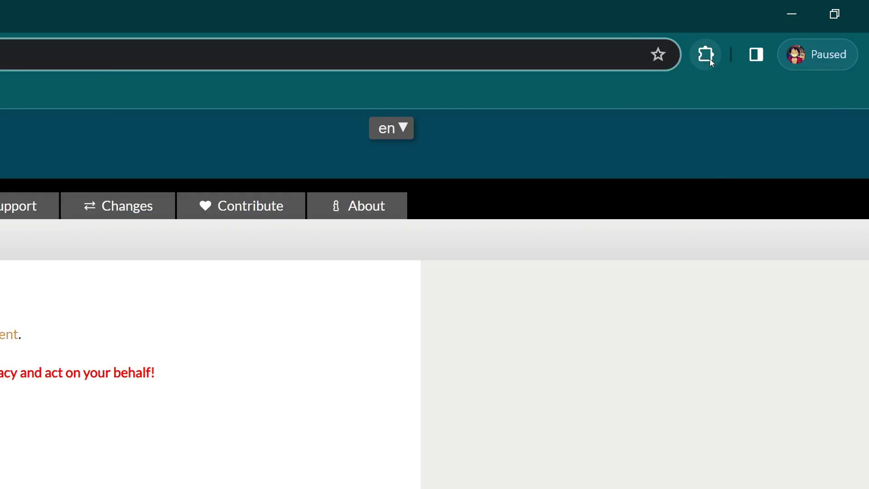
click(705, 55)
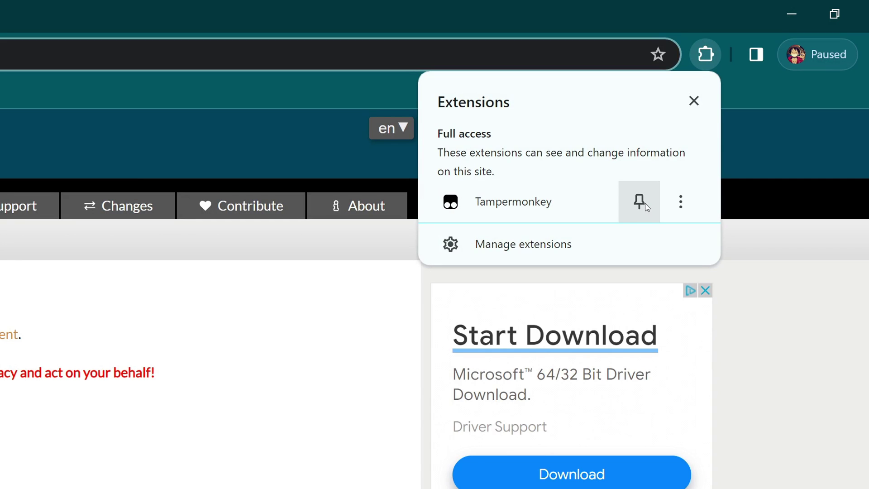
click(643, 203)
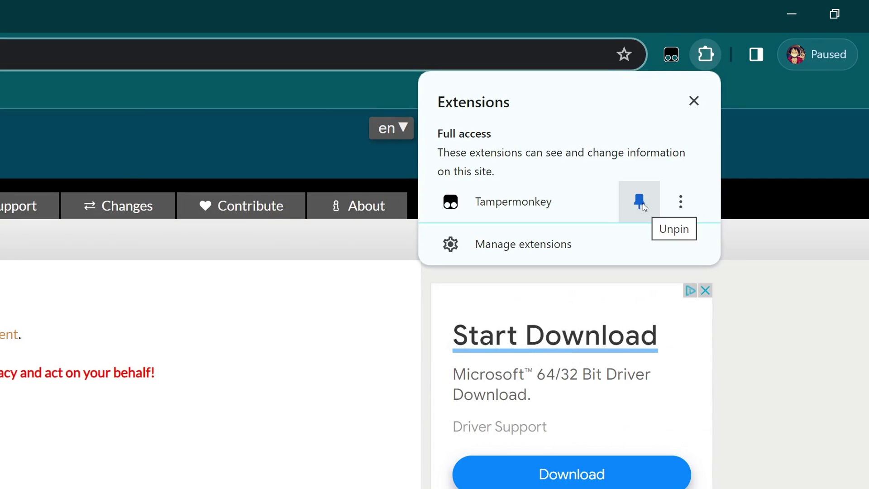
click(671, 57)
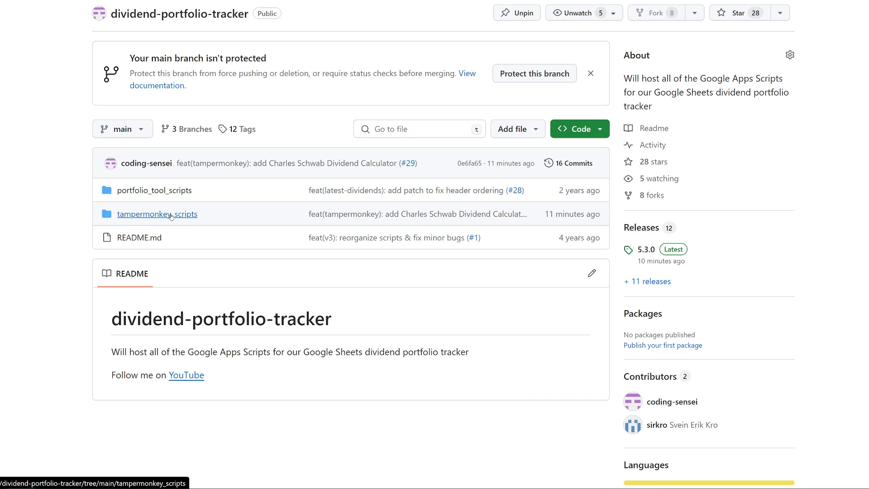
Step: Open tampermonkey_scripts/charles_schwab_dividend_calculator.js on GitHub and bring up Tampermonkey's menu
click(171, 216)
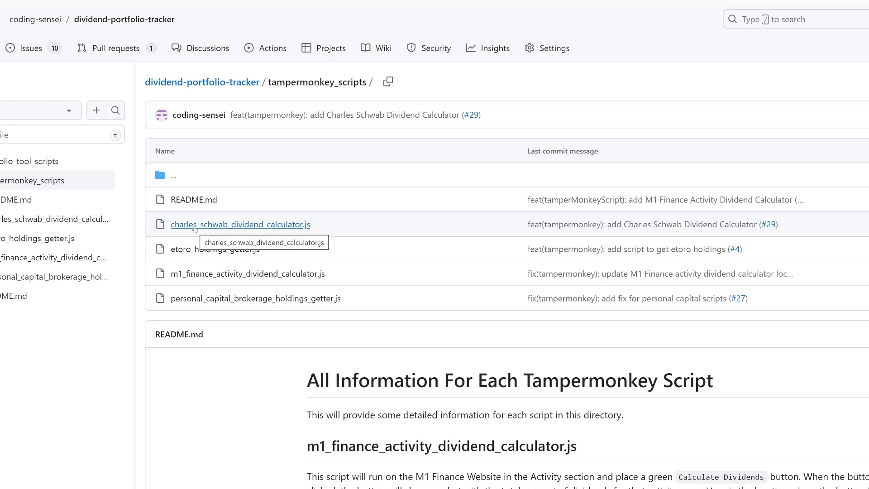
click(217, 227)
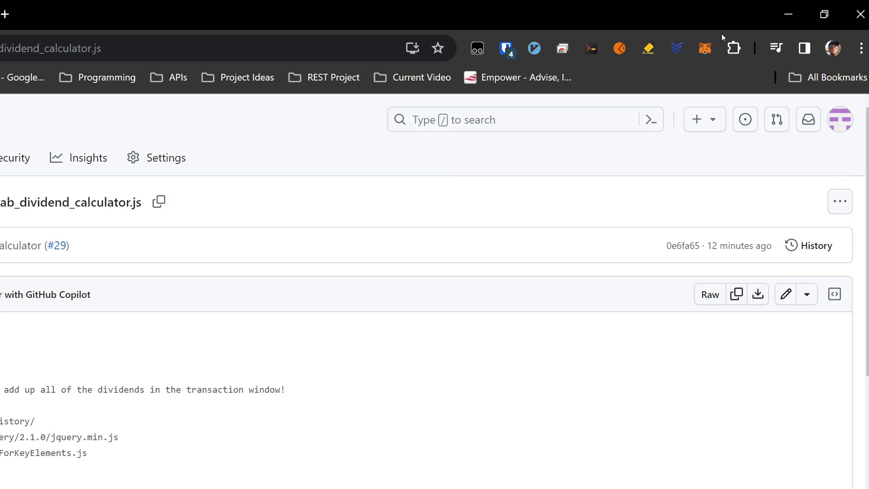
click(479, 48)
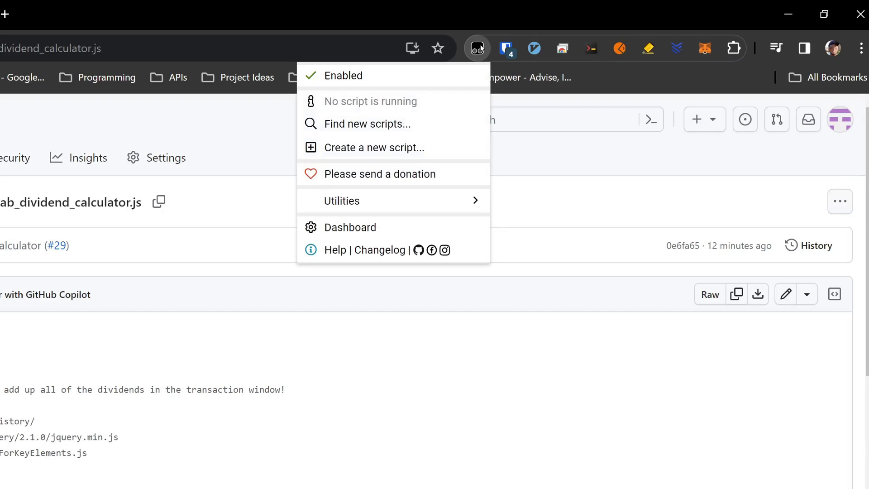
Step: Replace a new userscript's template with the pasted dividend calculator code and save it
click(351, 146)
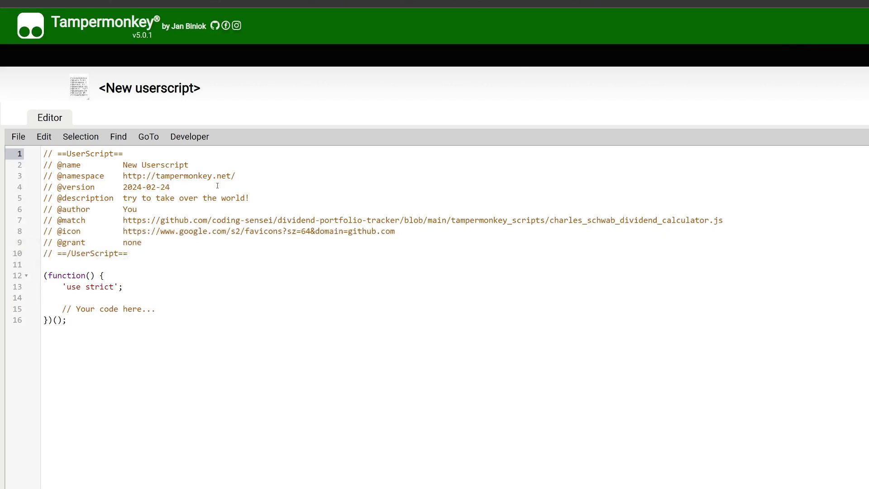
click(224, 327)
key(ctrl+a)
key(BackSpace)
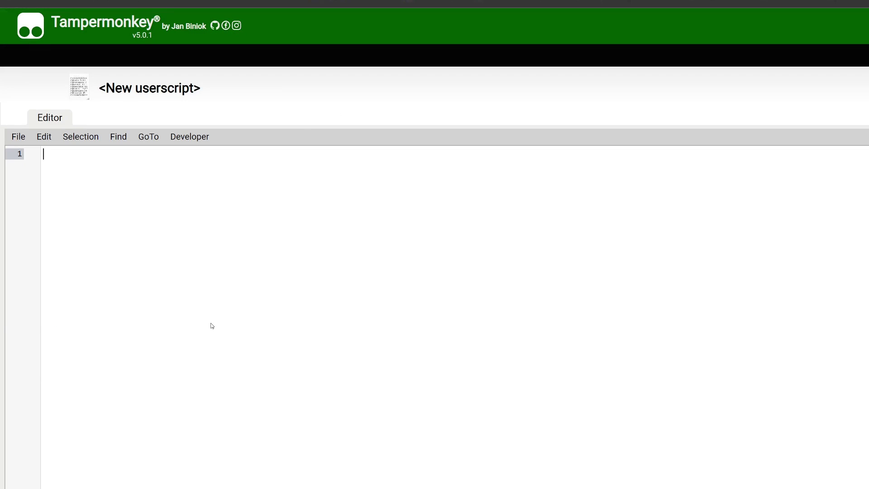
key(ctrl+v)
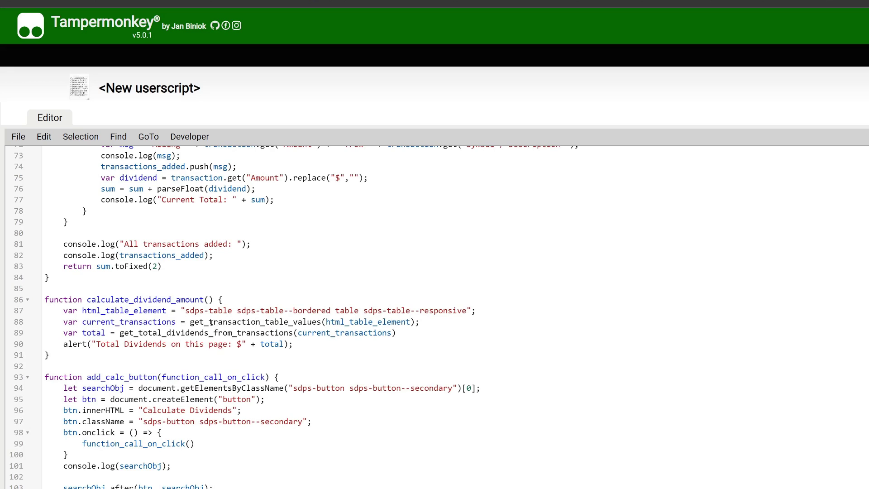
scroll(210, 323, up, 15)
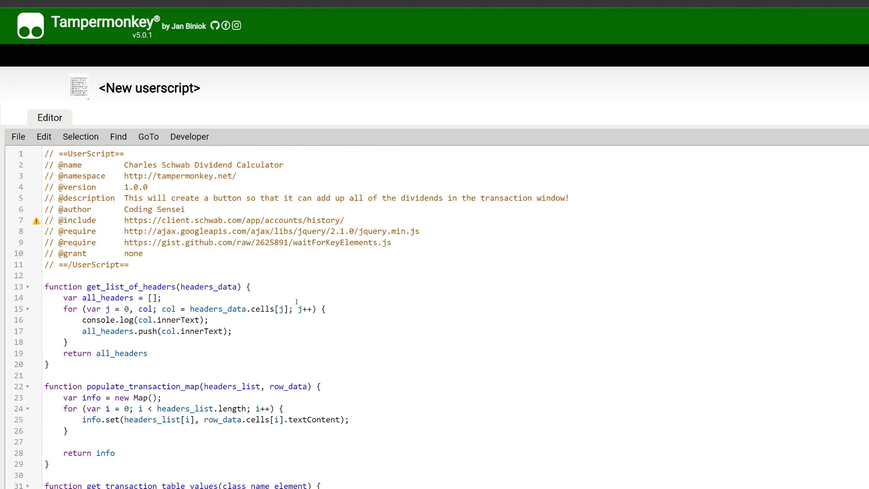
click(18, 137)
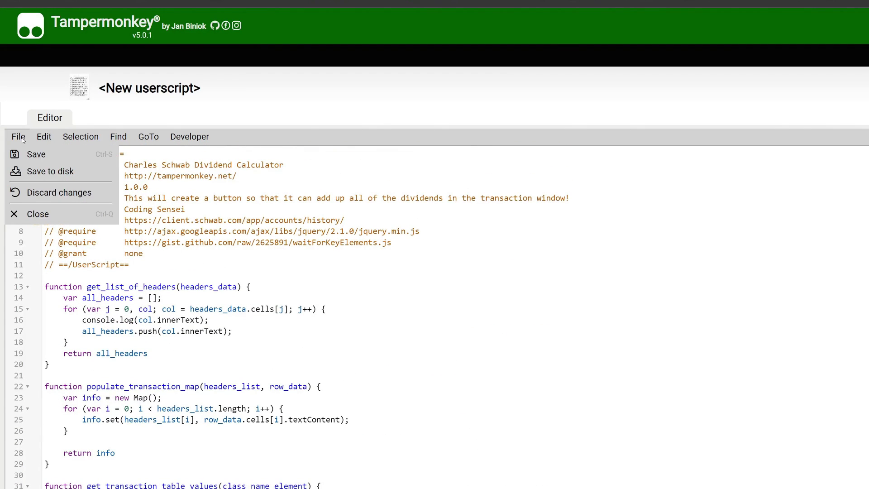
click(33, 158)
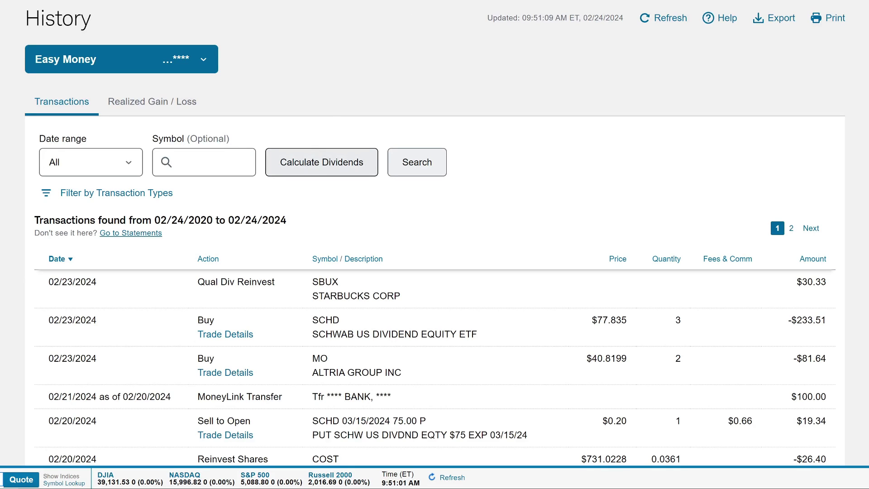
Step: Total the dividends for all history ($2638.39) and dismiss the alert
click(321, 162)
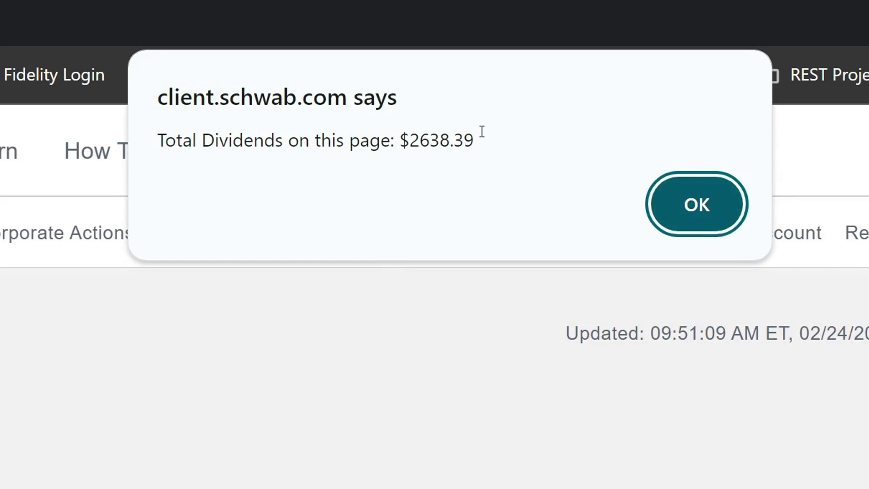
drag(482, 132, 414, 132)
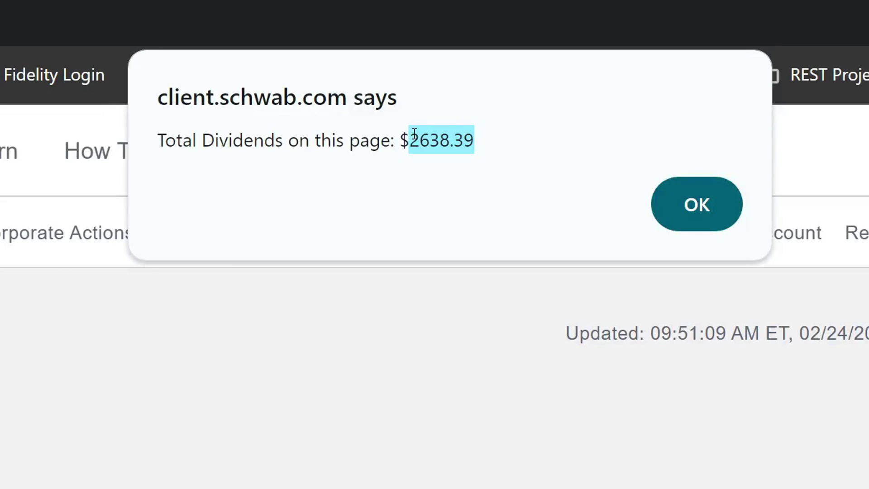
click(672, 223)
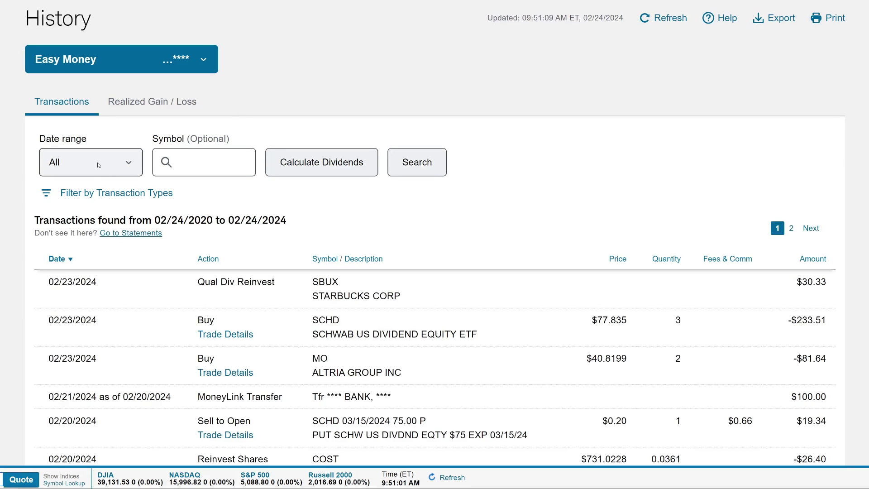
Step: Limit transactions to Current Month and total their dividends ($450.60)
click(98, 164)
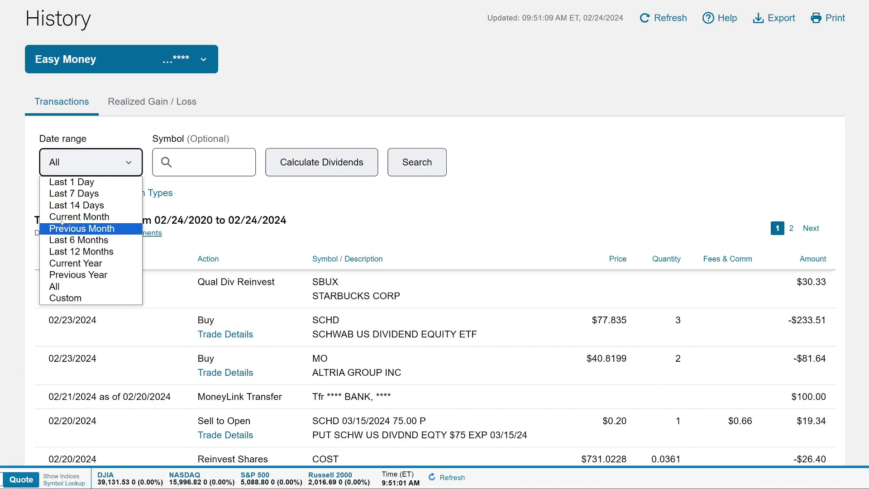
click(77, 217)
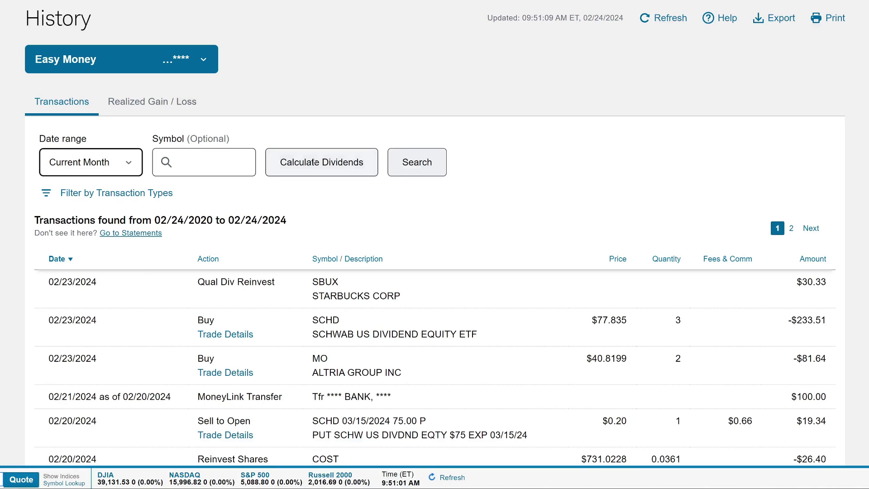
click(410, 163)
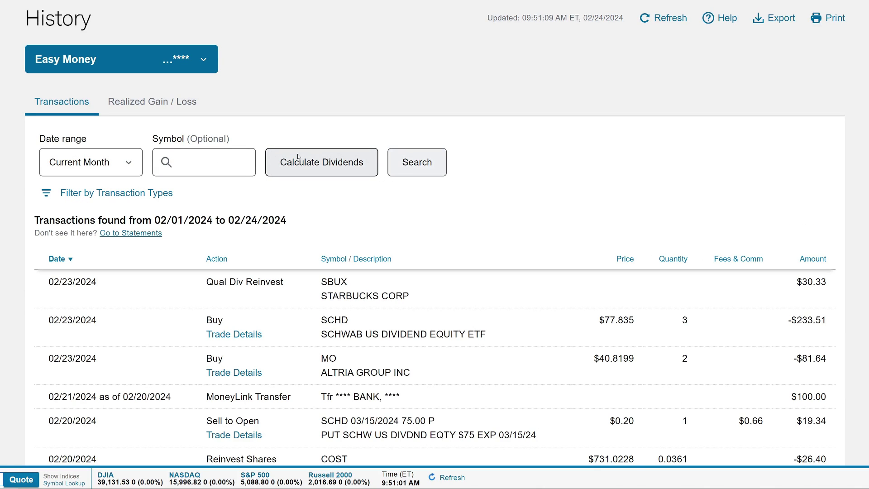
click(322, 162)
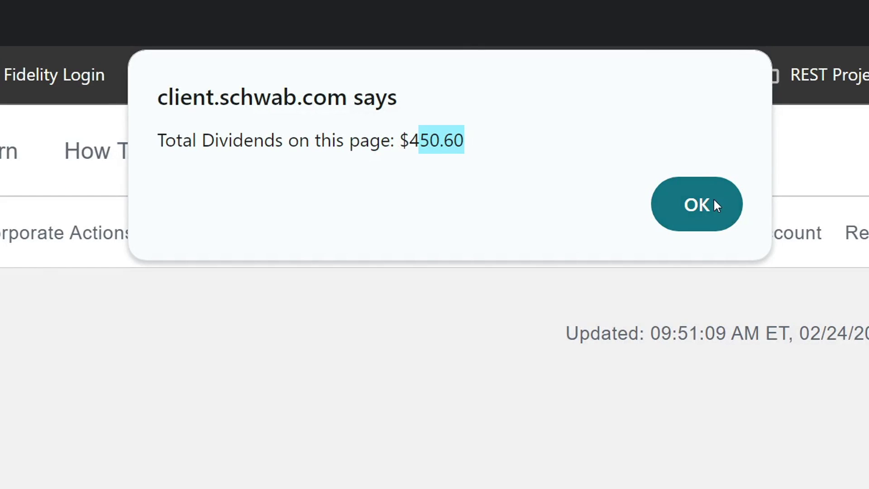
click(697, 205)
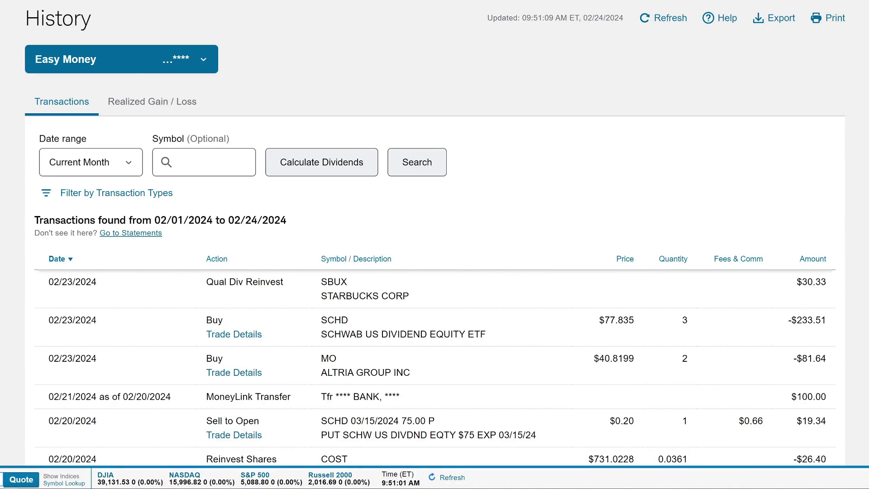
click(661, 47)
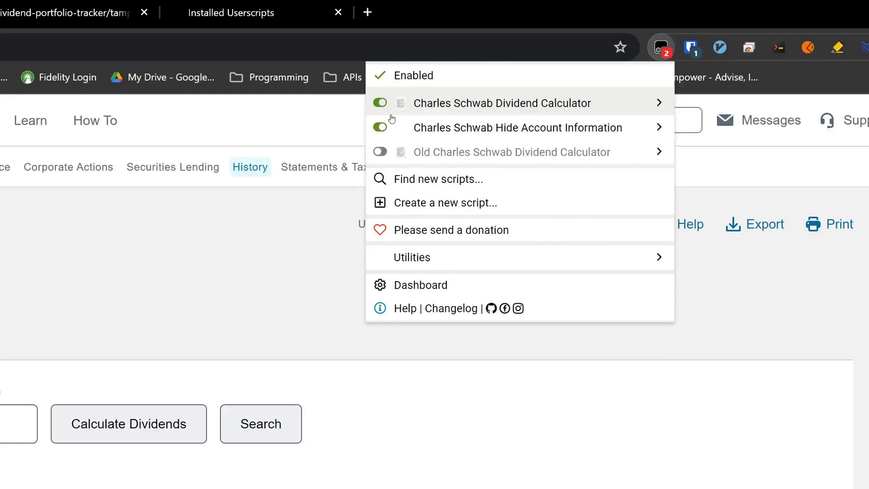
Step: Disable the Charles Schwab Dividend Calculator script and reload the History page with F5
click(381, 102)
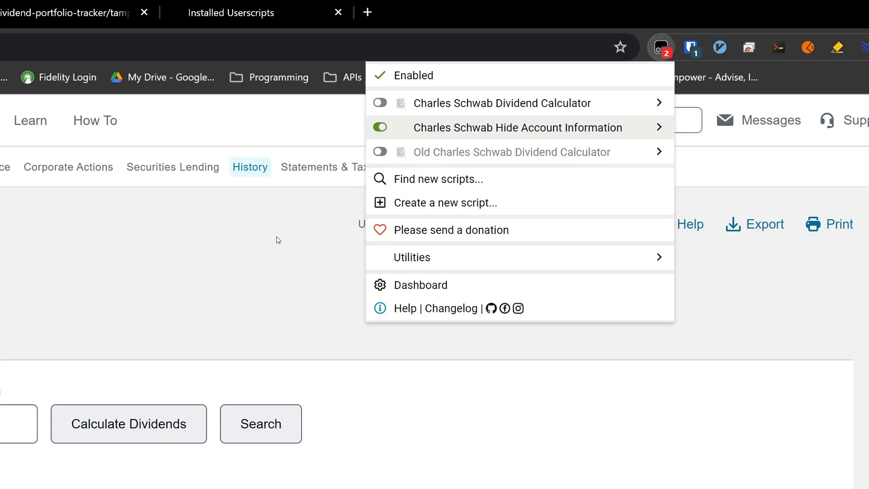
click(279, 238)
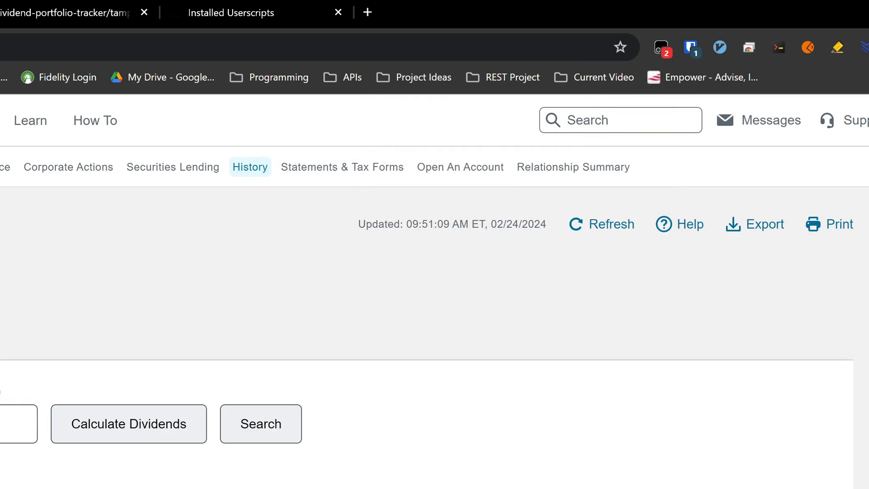
key(F5)
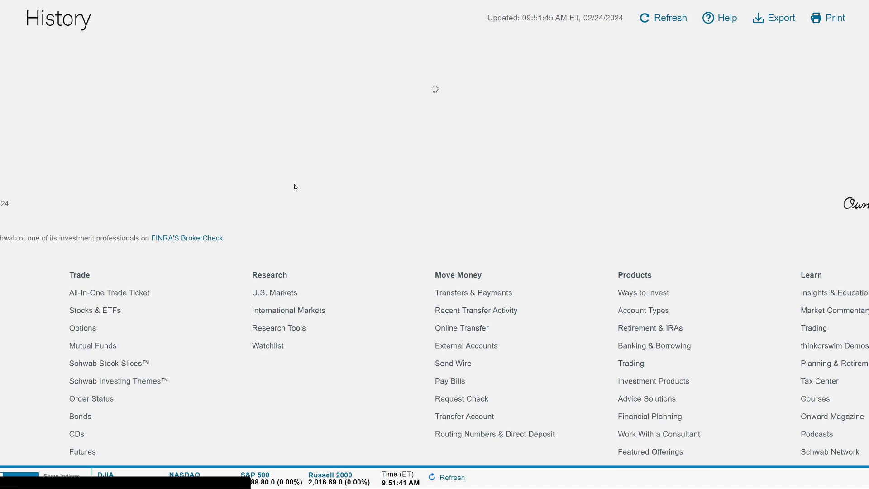